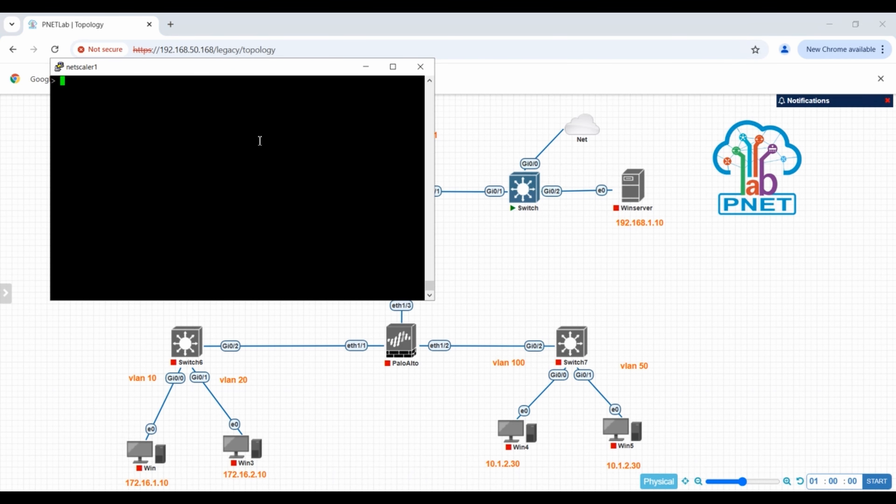
# Set the netscaler1 terminal font to bold 14-point and move its window clear of the NetScaler part of the topology
pyautogui.press('Return')
pyautogui.rightClick(168, 73)
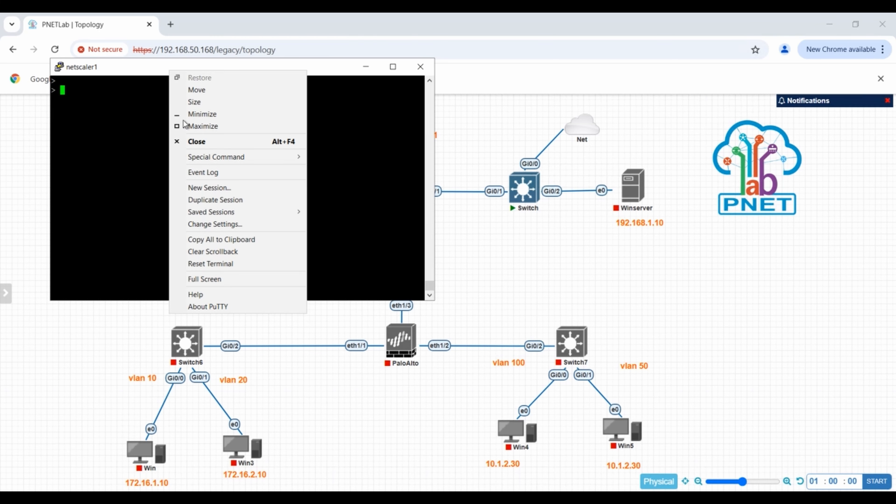
pyautogui.click(228, 224)
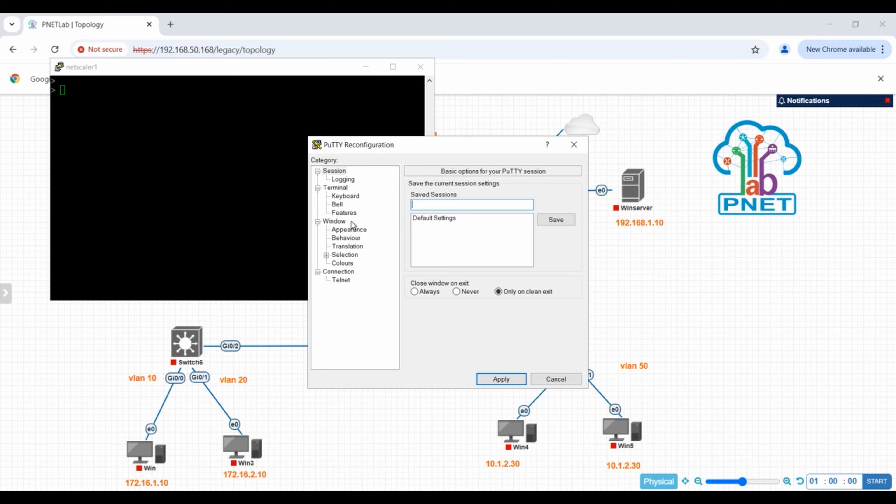
pyautogui.click(350, 229)
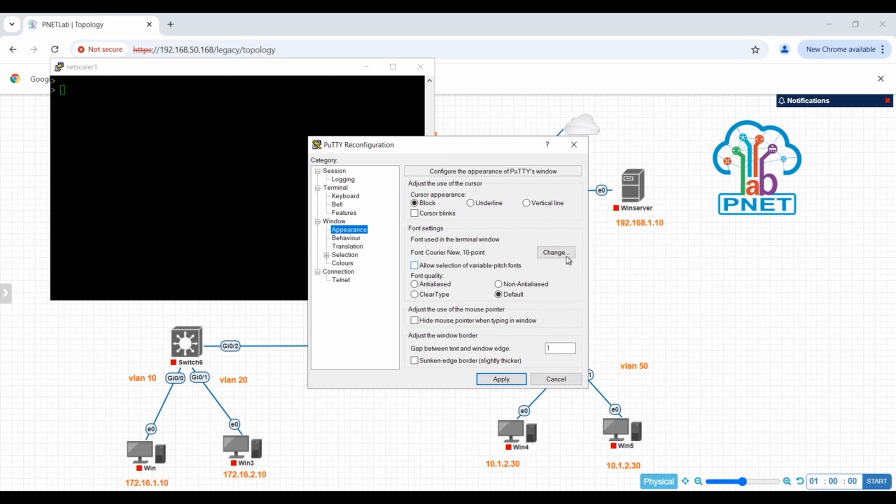
pyautogui.click(557, 253)
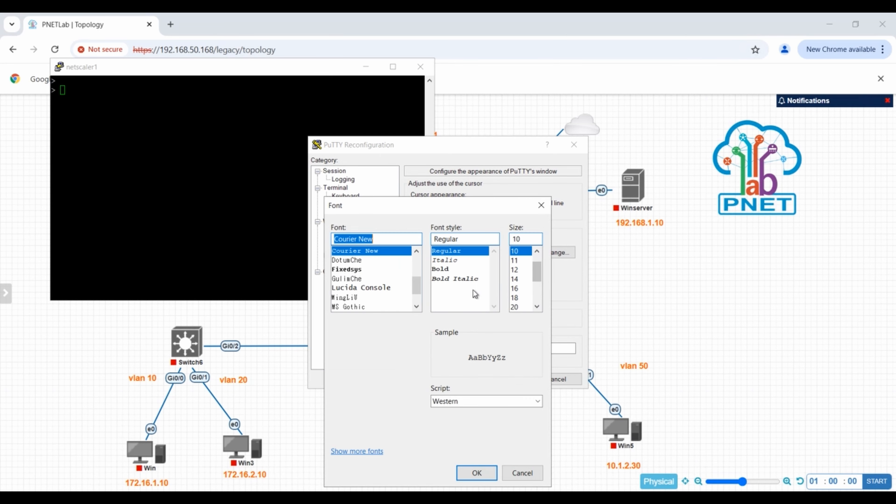
pyautogui.click(513, 279)
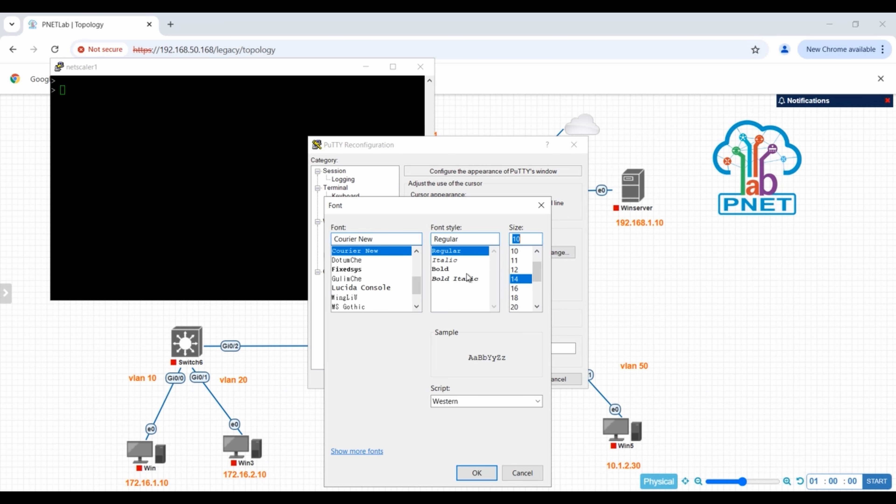
pyautogui.click(445, 271)
pyautogui.click(476, 472)
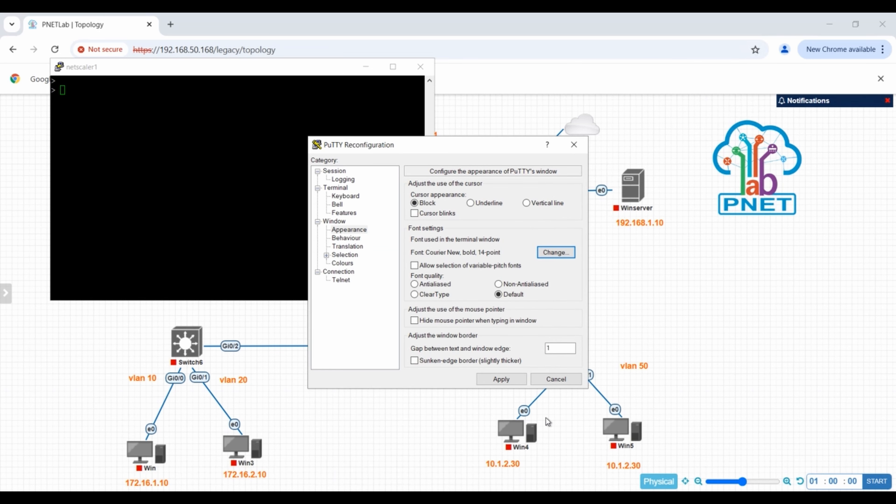
pyautogui.click(500, 378)
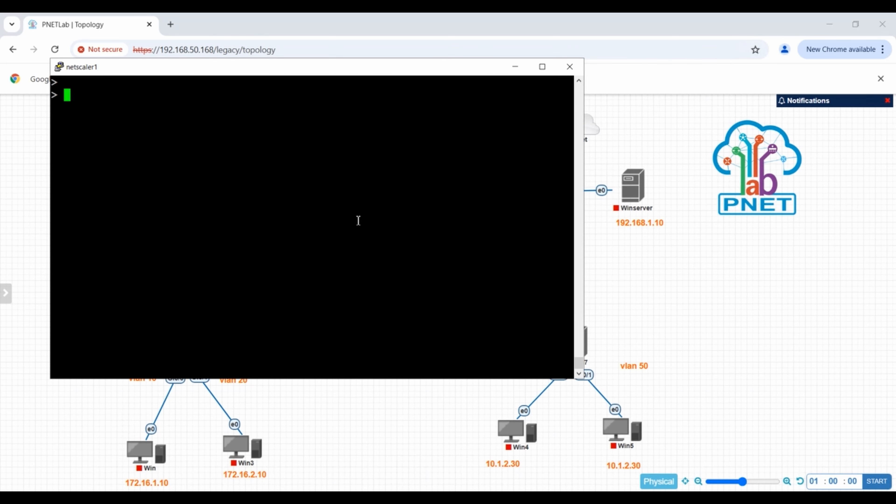
pyautogui.moveTo(396, 68); pyautogui.dragTo(486, 218)
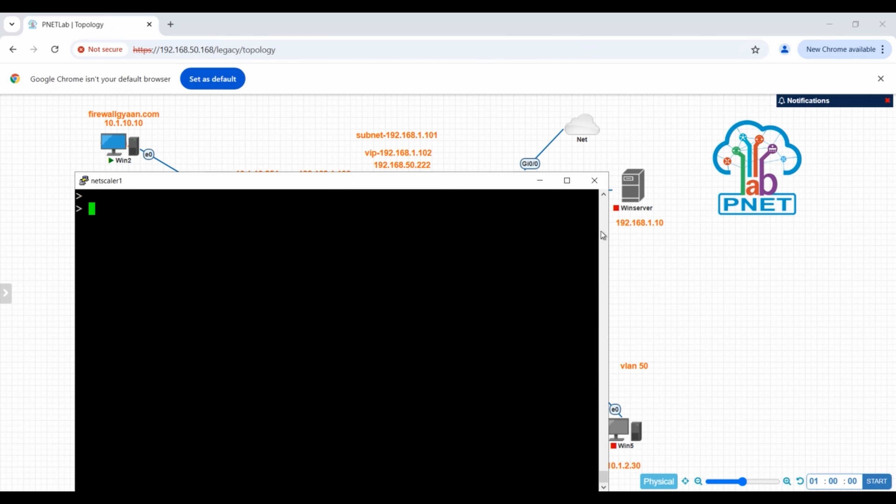
pyautogui.moveTo(811, 195); pyautogui.dragTo(789, 125)
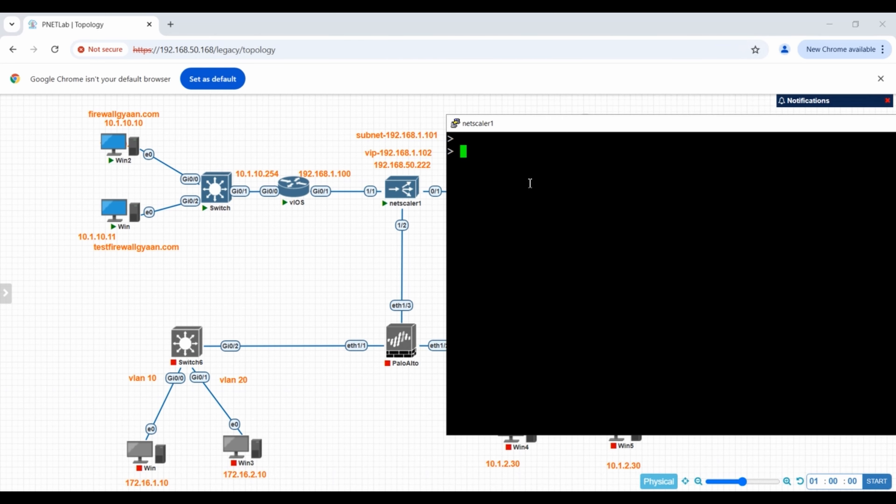
# Run show ns config on the NetScaler and compare its IP with the management address in the topology diagram
pyautogui.write('show ns con')
pyautogui.press('Tab')
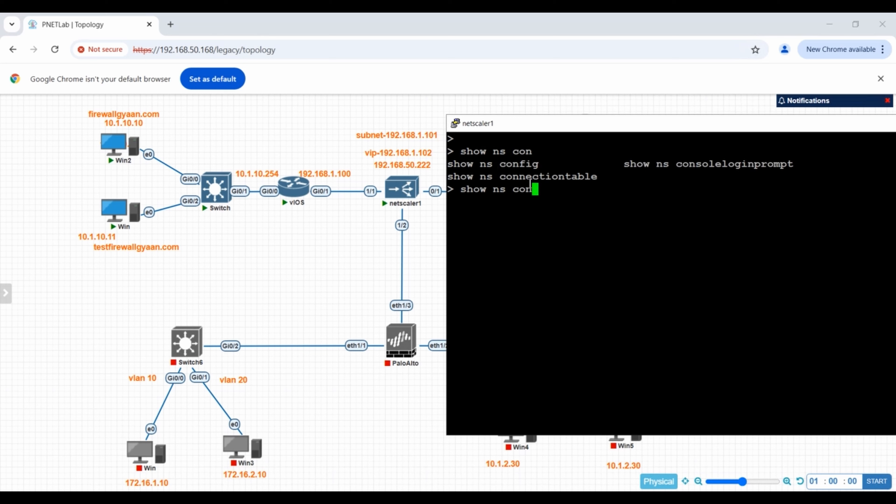
pyautogui.write('fig')
pyautogui.press('BackSpace')
pyautogui.press('BackSpace')
pyautogui.press('BackSpace')
pyautogui.write('fig')
pyautogui.press('Return')
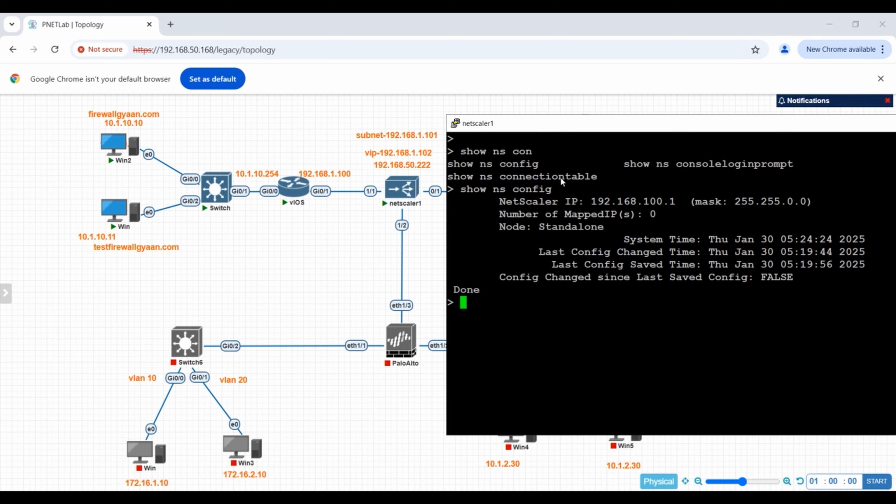
pyautogui.moveTo(499, 202); pyautogui.dragTo(679, 205)
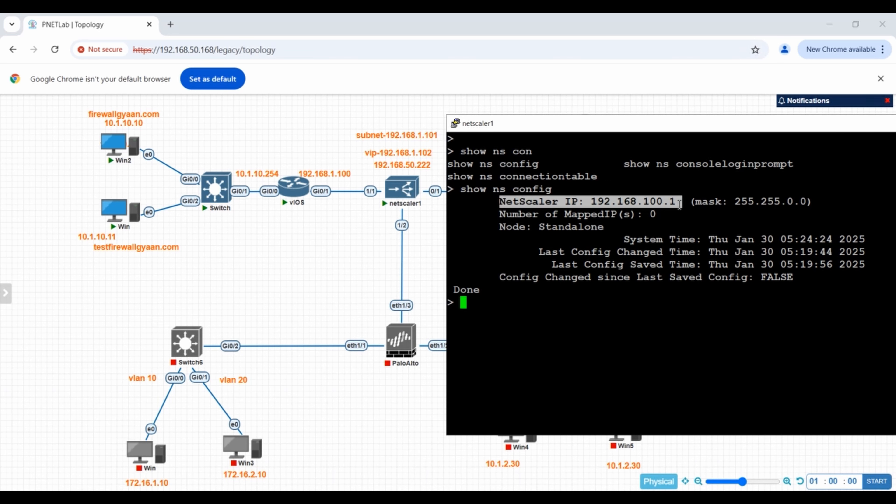
pyautogui.click(398, 168)
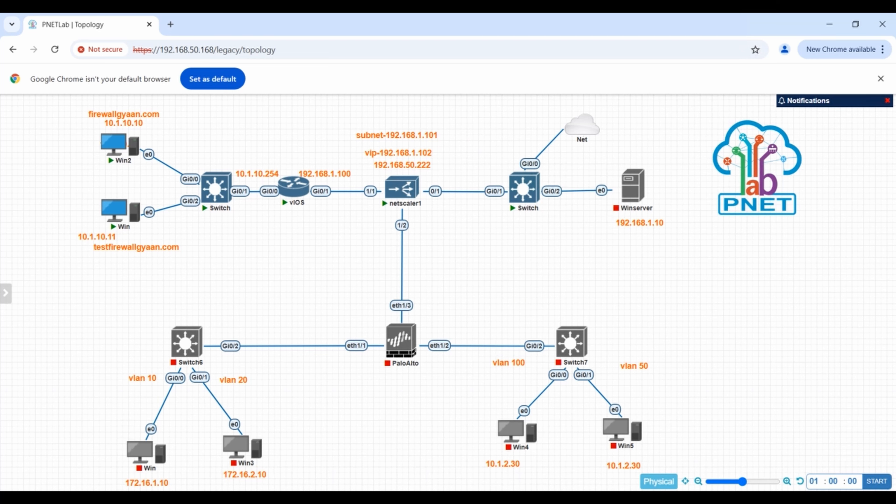
pyautogui.hotkey('alt', 'Tab')
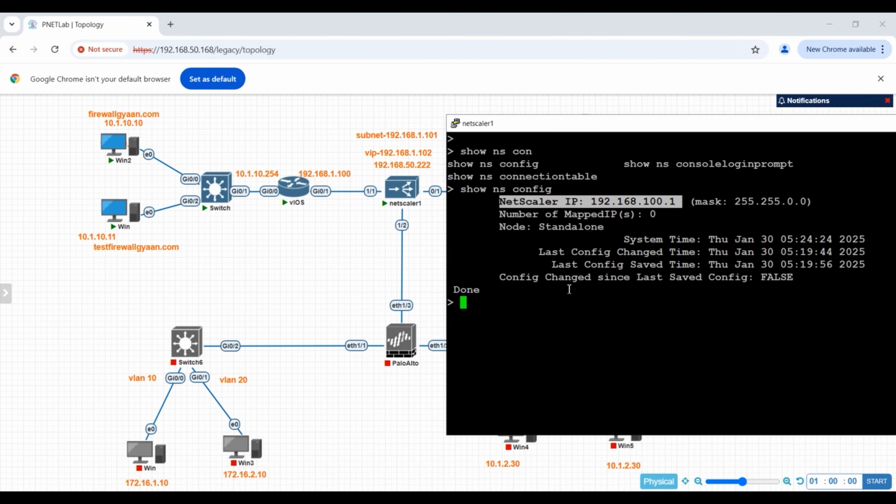
# Look through the available set ns commands, enter set ns config and list its parameters
pyautogui.write('set ne')
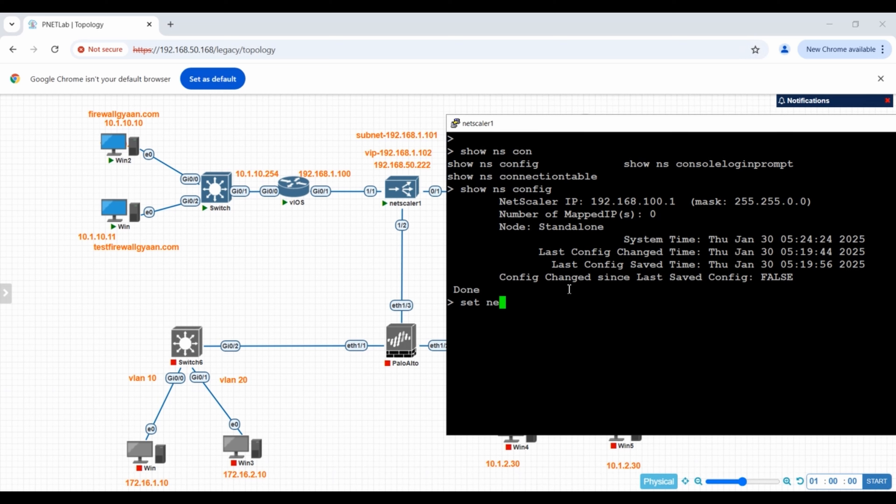
pyautogui.write('t')
pyautogui.press('BackSpace')
pyautogui.press('BackSpace')
pyautogui.write('s')
pyautogui.press('Tab')
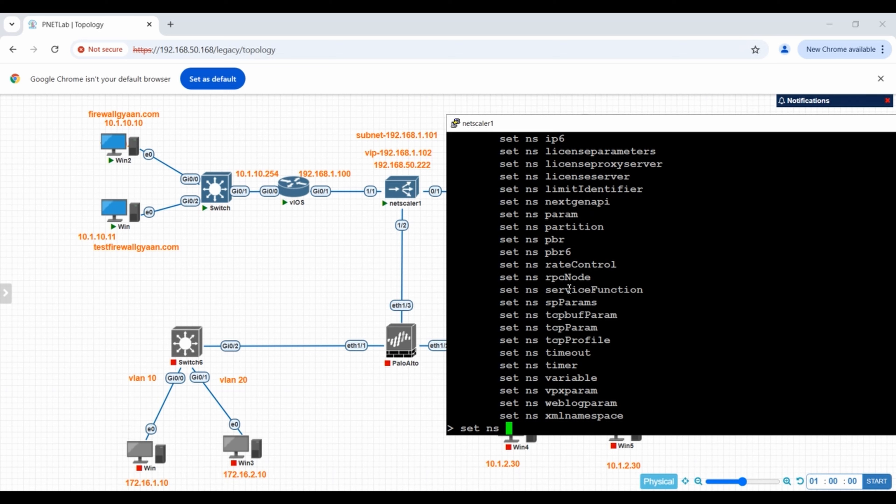
pyautogui.write('nfig')
pyautogui.press('?')
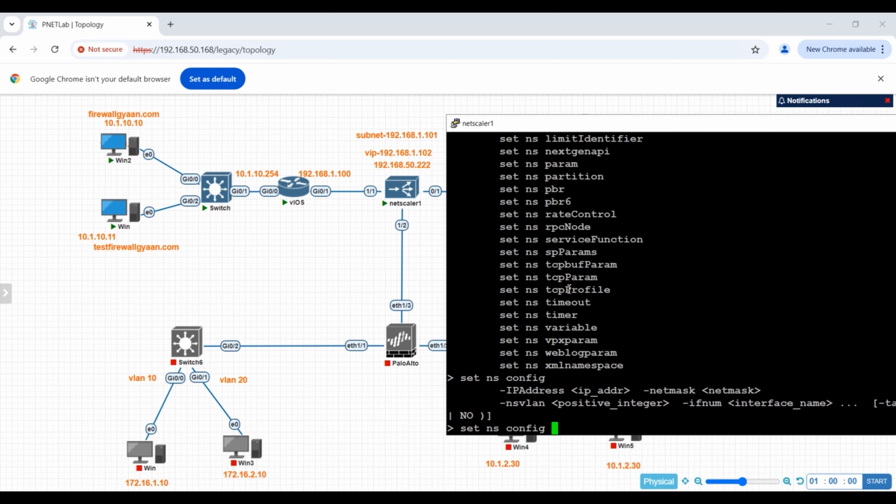
# Add the -IPAddress parameter with 192.168.50.222 to the set ns config command
pyautogui.write('-IpAddress')
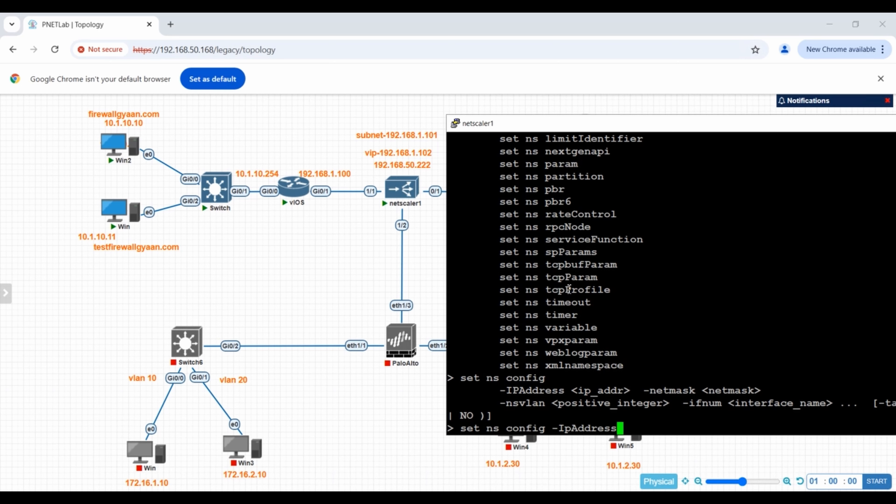
pyautogui.press('BackSpace')
pyautogui.press('BackSpace')
pyautogui.press('BackSpace')
pyautogui.press('BackSpace')
pyautogui.press('BackSpace')
pyautogui.press('BackSpace')
pyautogui.press('BackSpace')
pyautogui.press('BackSpace')
pyautogui.press('BackSpace')
pyautogui.write('IPAddress')
pyautogui.moveTo(571, 391); pyautogui.dragTo(529, 397)
pyautogui.click(634, 424)
pyautogui.write('192.168')
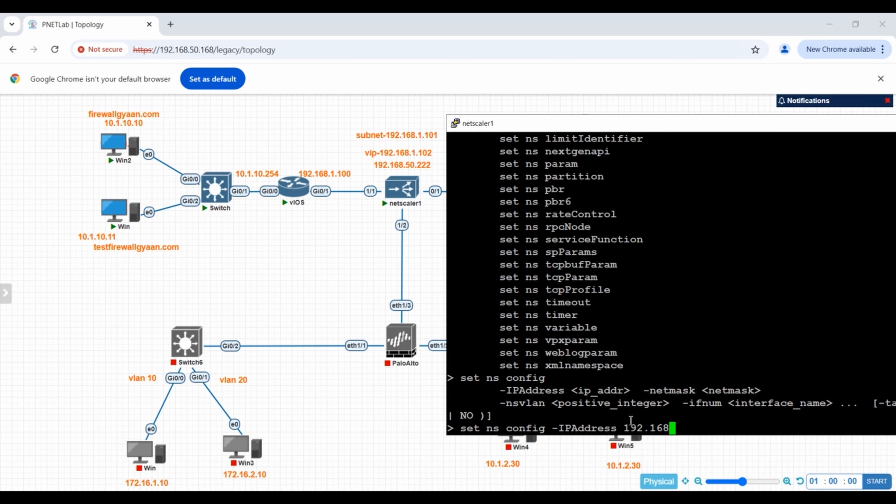
pyautogui.write('.50.222')
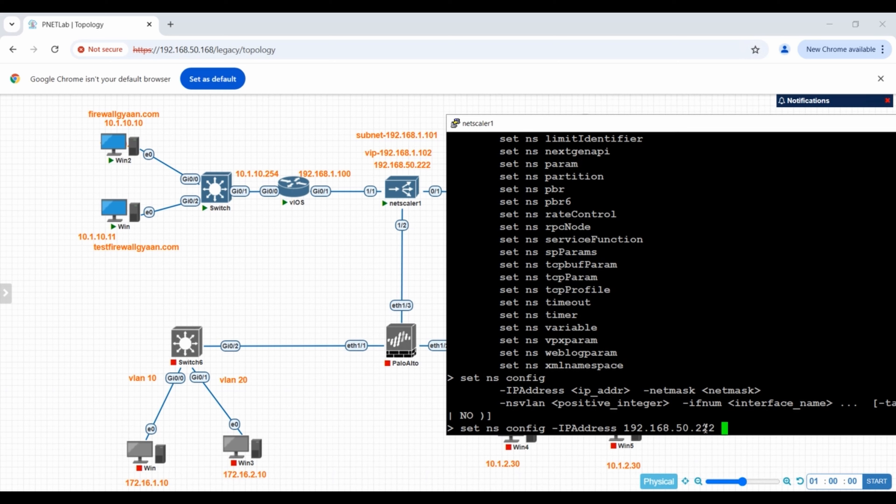
pyautogui.moveTo(642, 390); pyautogui.dragTo(699, 391)
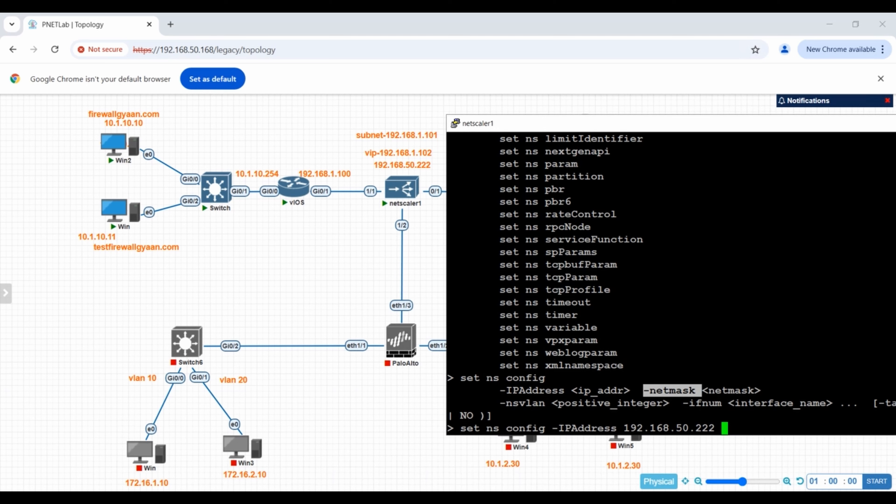
# Ping 192.168.50.222 from a Windows Command Prompt, then minimize that window
pyautogui.press('super')
pyautogui.write('cmd')
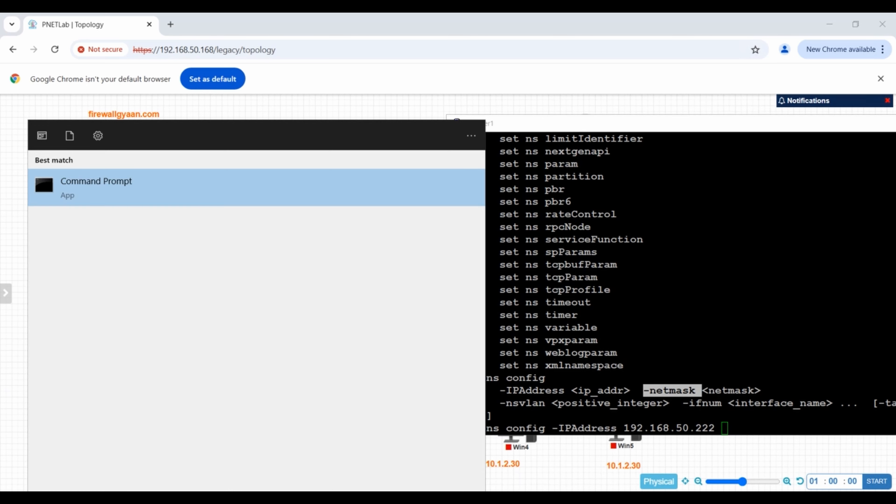
pyautogui.press('Return')
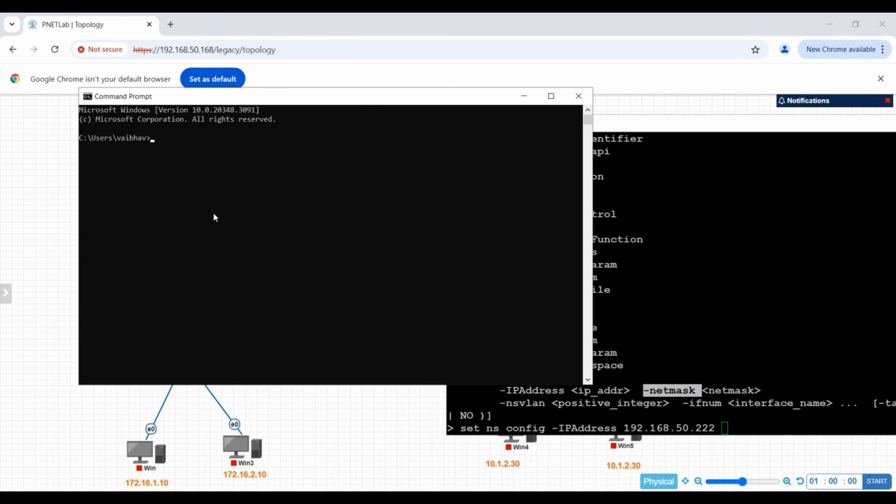
pyautogui.write('ping 192.168.50.222')
pyautogui.press('Return')
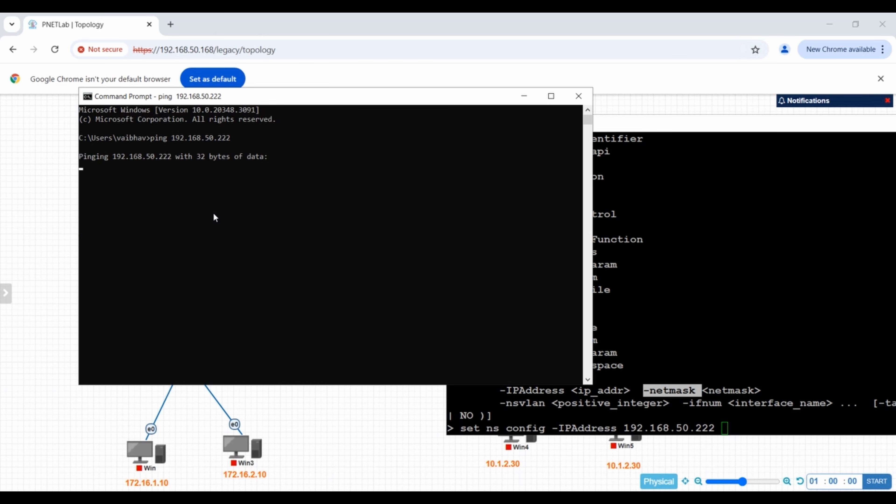
pyautogui.click(527, 92)
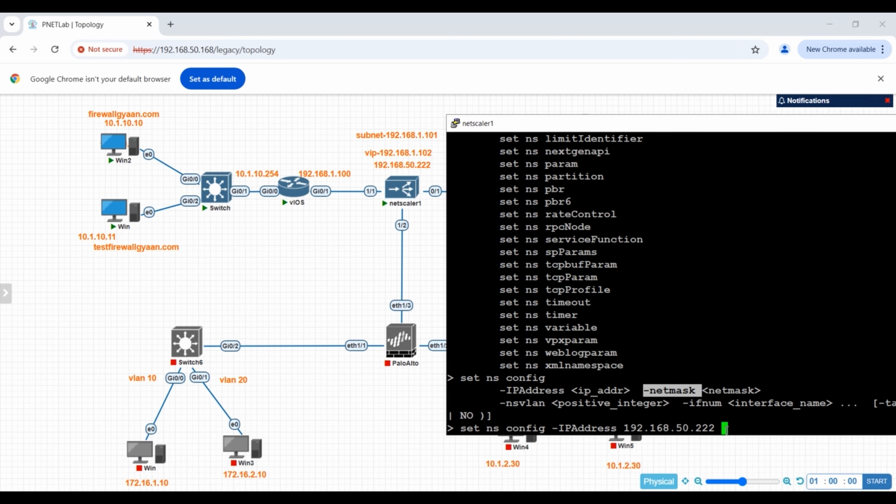
# Complete the set ns config command with -netmask 255.255.255.0 and run it
pyautogui.press('Tab')
pyautogui.press('Return')
pyautogui.write('25')
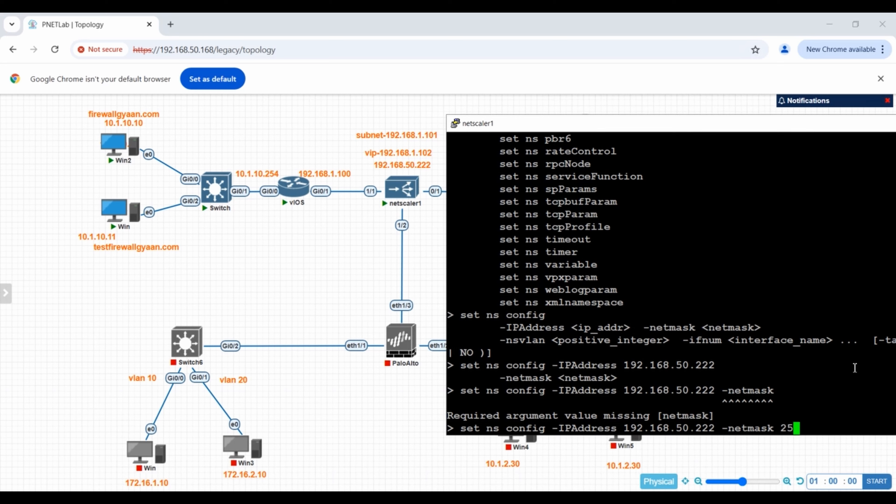
pyautogui.write('5.255.255.0')
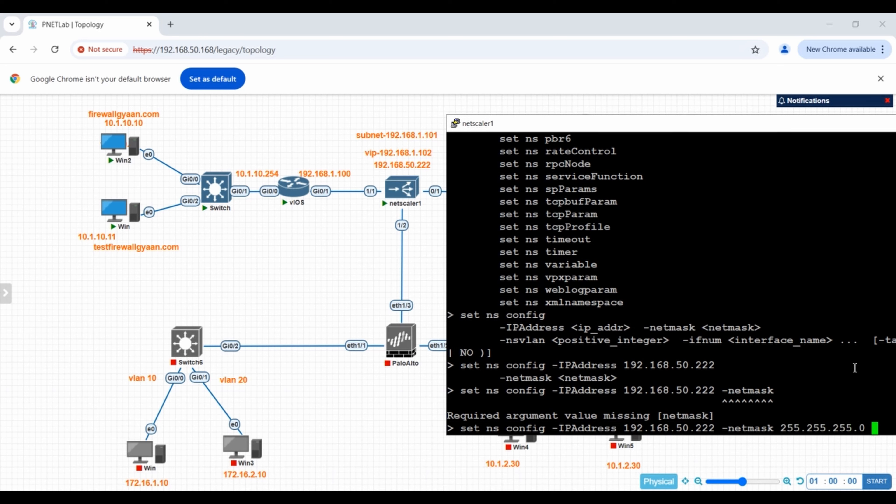
pyautogui.press('Tab')
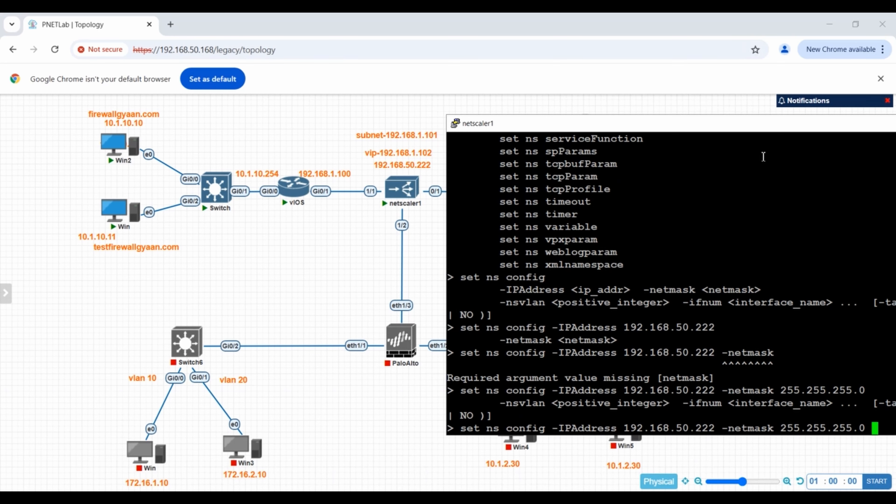
pyautogui.moveTo(599, 129); pyautogui.dragTo(447, 131)
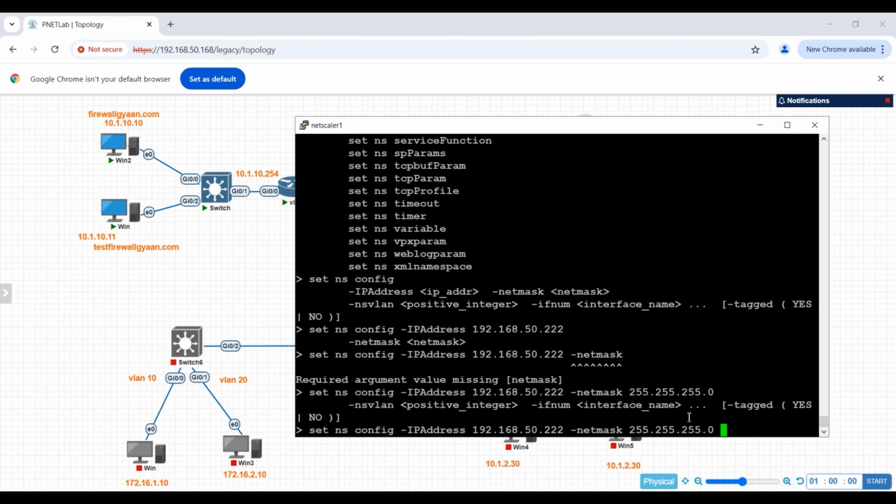
pyautogui.press('Return')
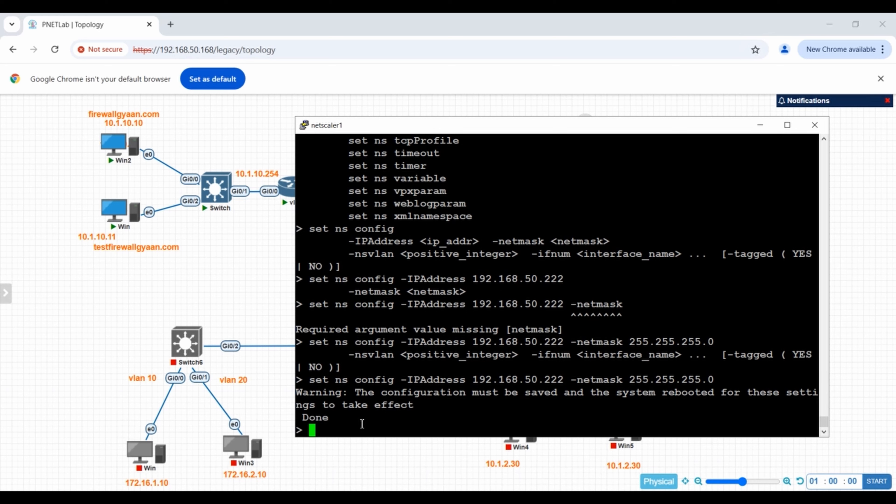
# Save the NetScaler configuration and reboot the appliance, confirming the restart
pyautogui.write('save config')
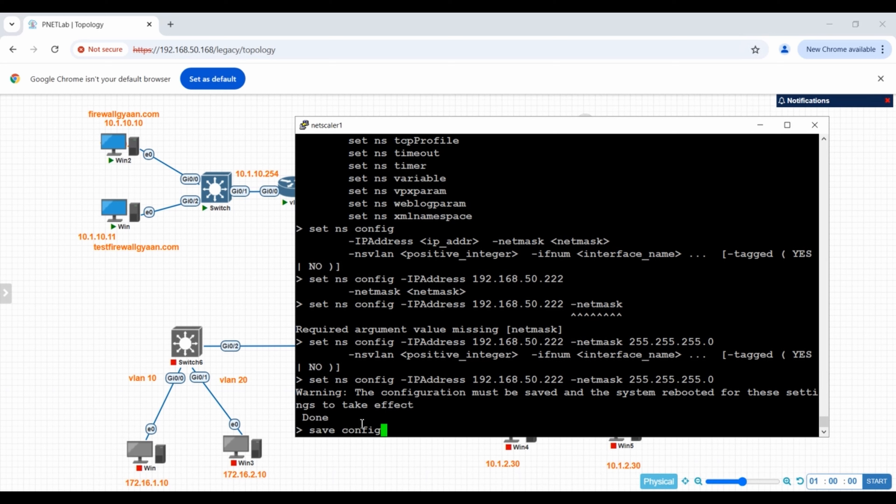
pyautogui.press('Return')
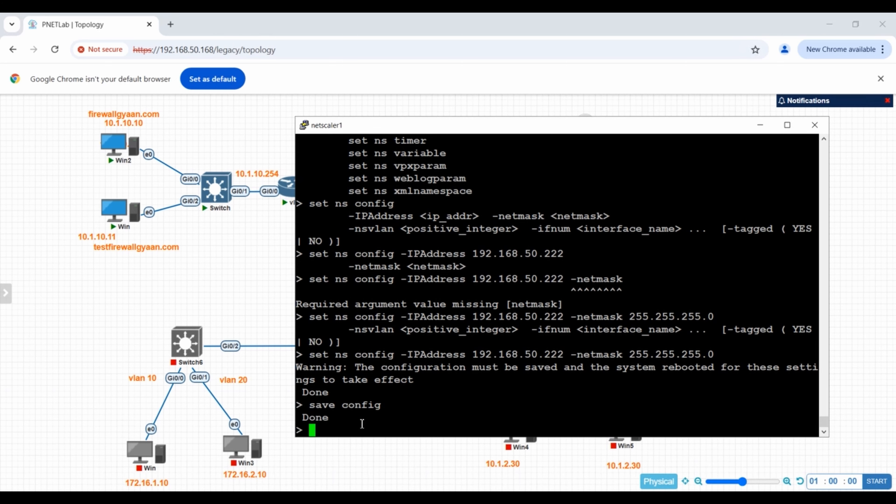
pyautogui.write('reboot')
pyautogui.press('Return')
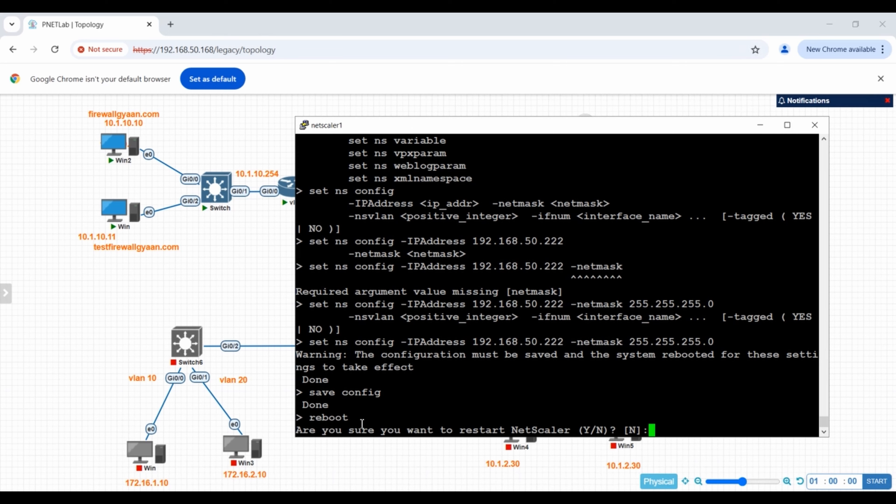
pyautogui.write('y')
pyautogui.press('Return')
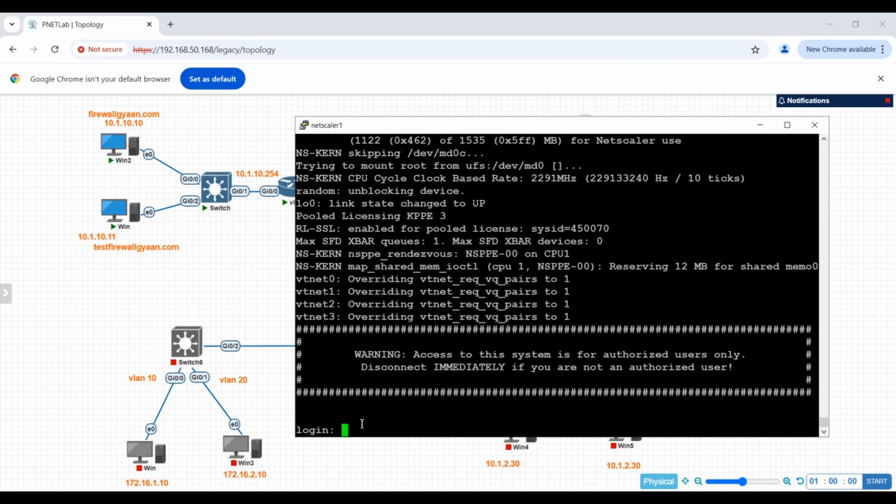
pyautogui.click(171, 24)
pyautogui.write('https://')
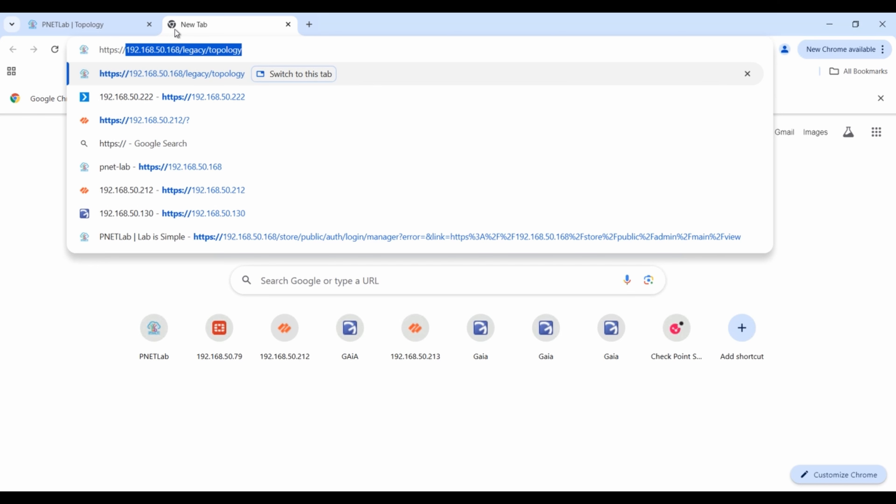
pyautogui.write('192.')
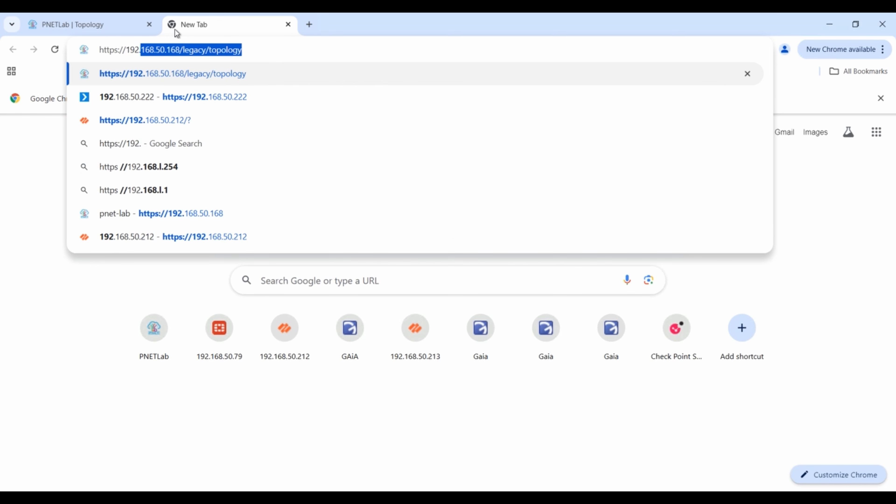
pyautogui.write('168.50.222')
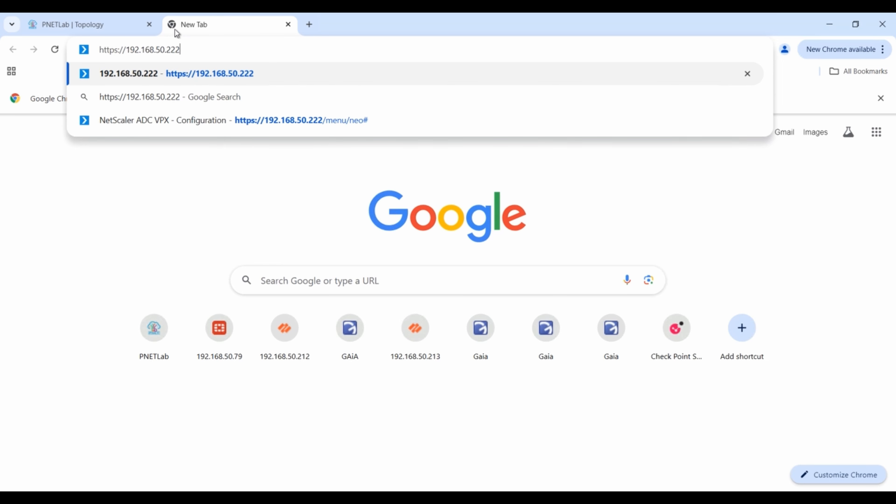
pyautogui.press('Return')
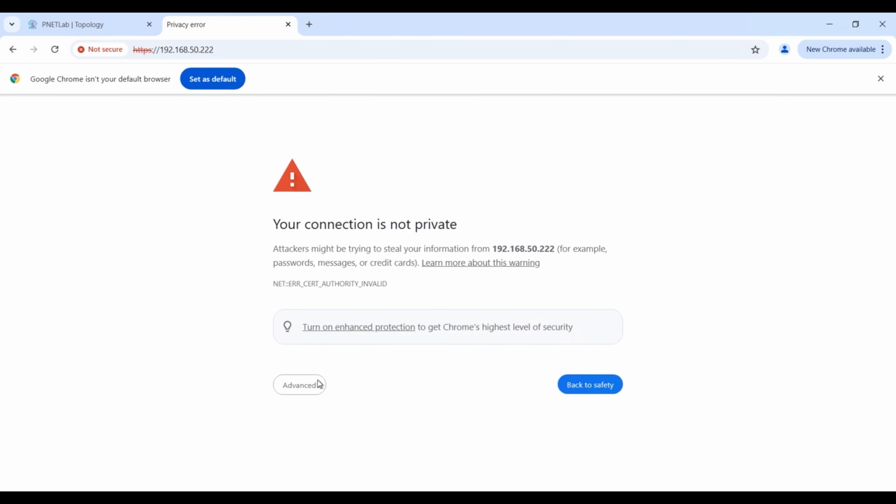
pyautogui.click(308, 388)
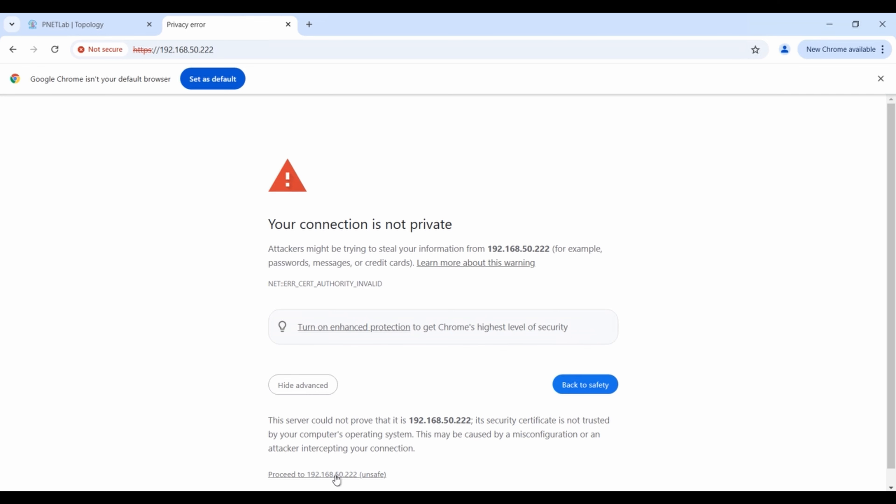
pyautogui.click(336, 474)
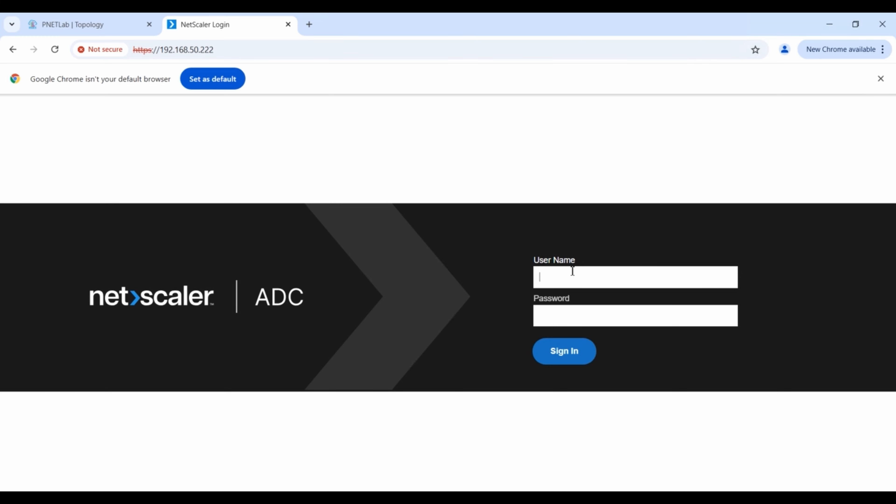
# Sign in to the NetScaler web interface as nsroot with the account password
pyautogui.write('nsroot')
pyautogui.press('Tab')
pyautogui.press('Tab')
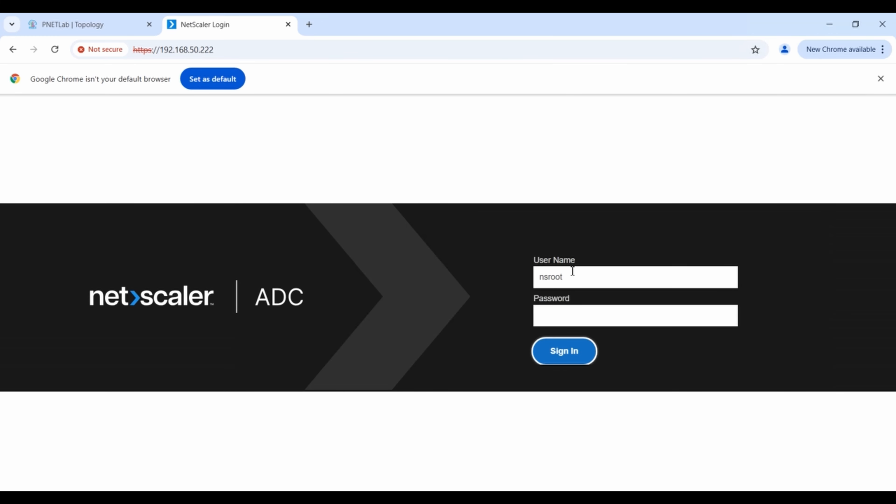
pyautogui.click(579, 315)
pyautogui.write('•••••••••')
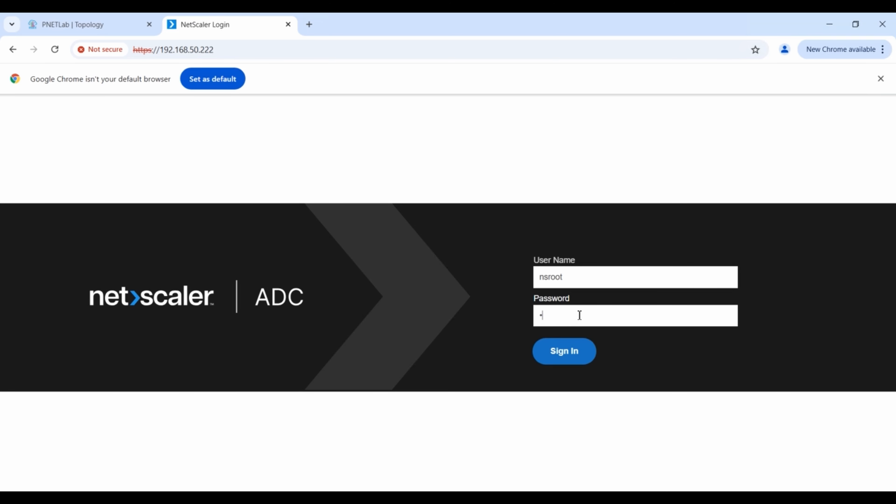
pyautogui.write('••')
pyautogui.click(564, 349)
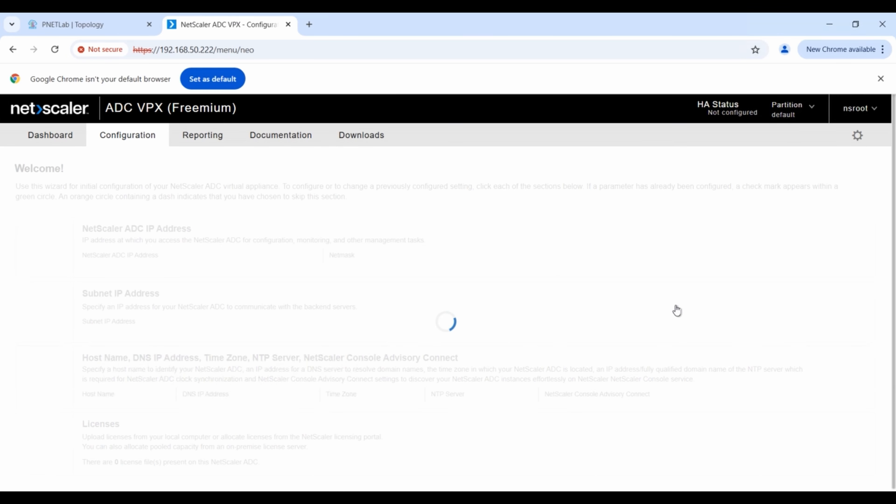